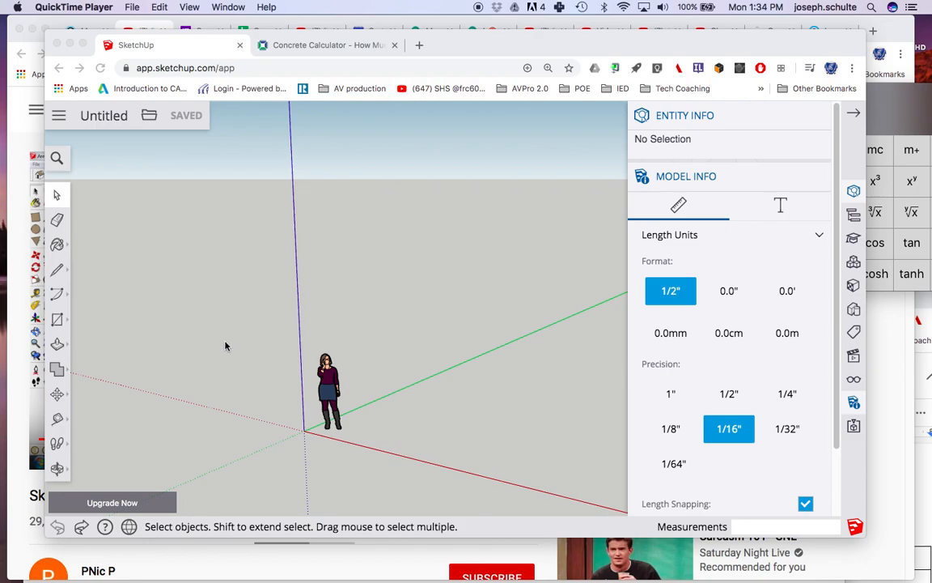
# Draw a 6' by 30' rectangle on the ground plane, starting at the origin.
pyautogui.click(58, 319)
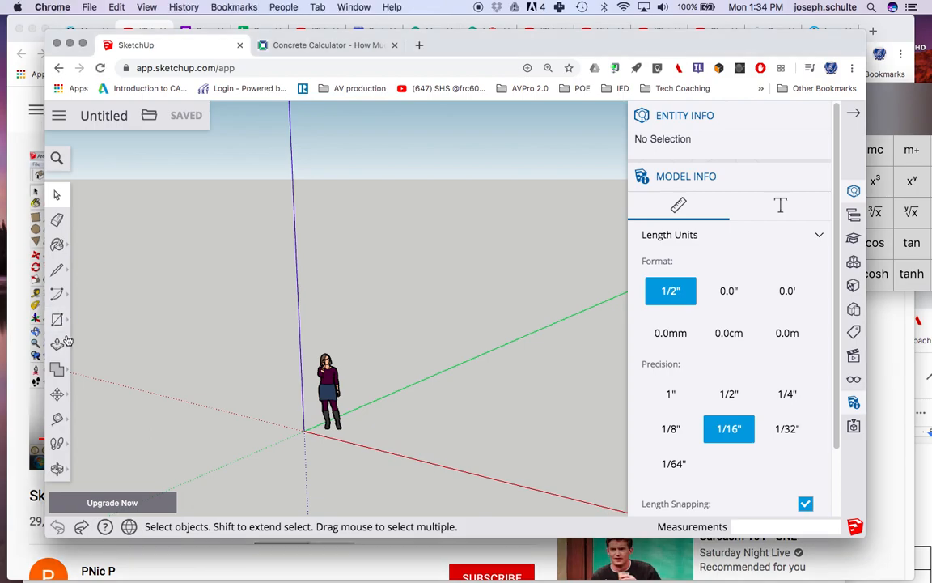
pyautogui.click(58, 319)
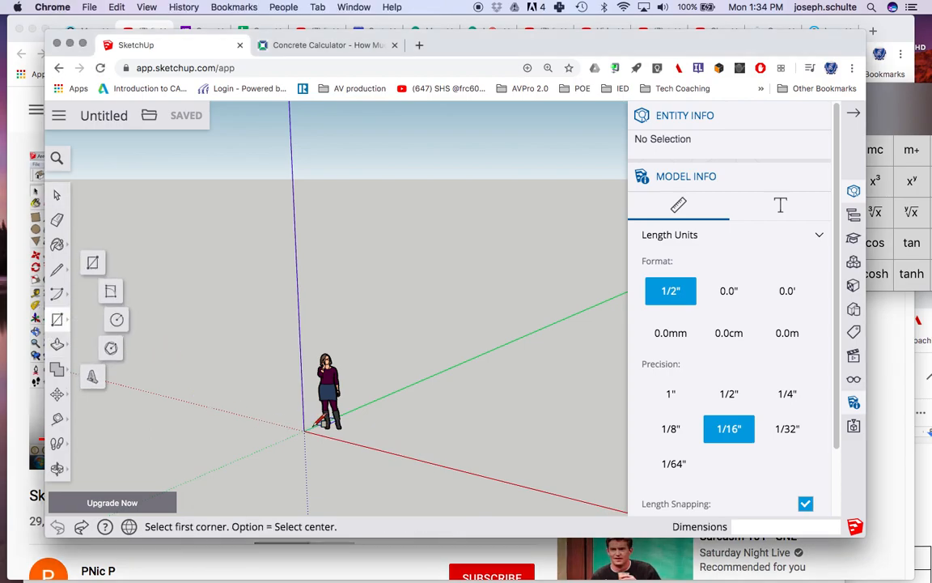
pyautogui.click(303, 430)
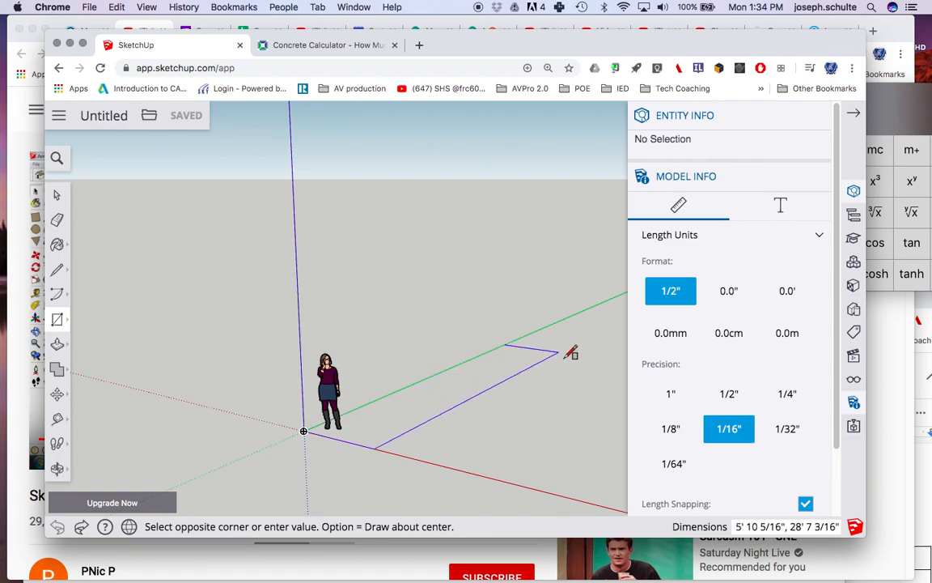
pyautogui.write("6',30")
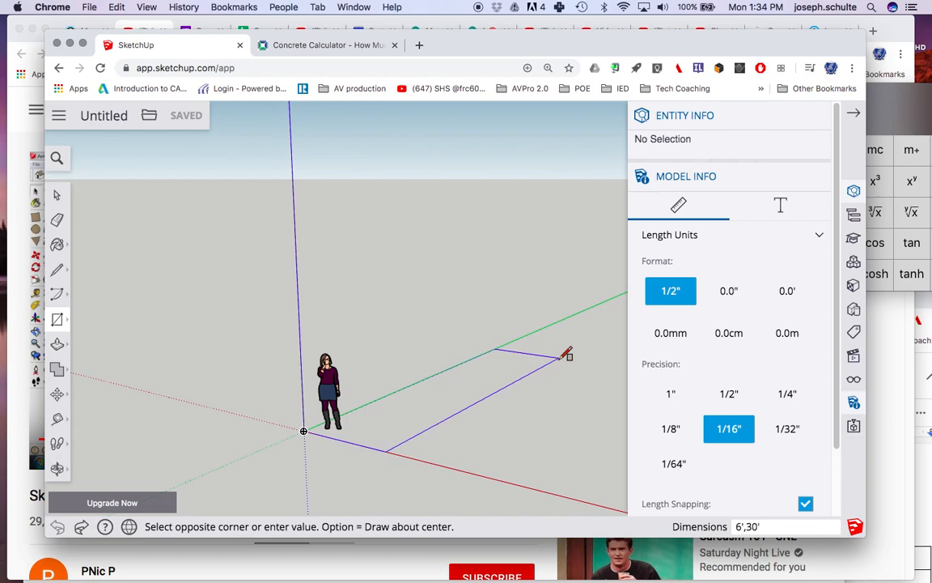
pyautogui.press('Return')
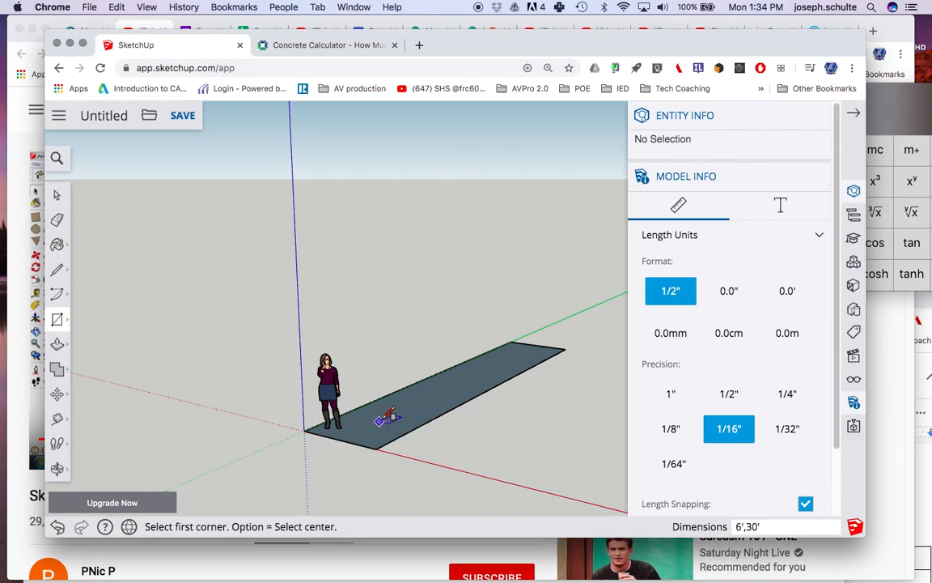
# Try pushing the rectangle down about 6 3/8" with Push/Pull, and undo it.
pyautogui.scroll(3, 365, 408)
pyautogui.scroll(-2, 355, 406)
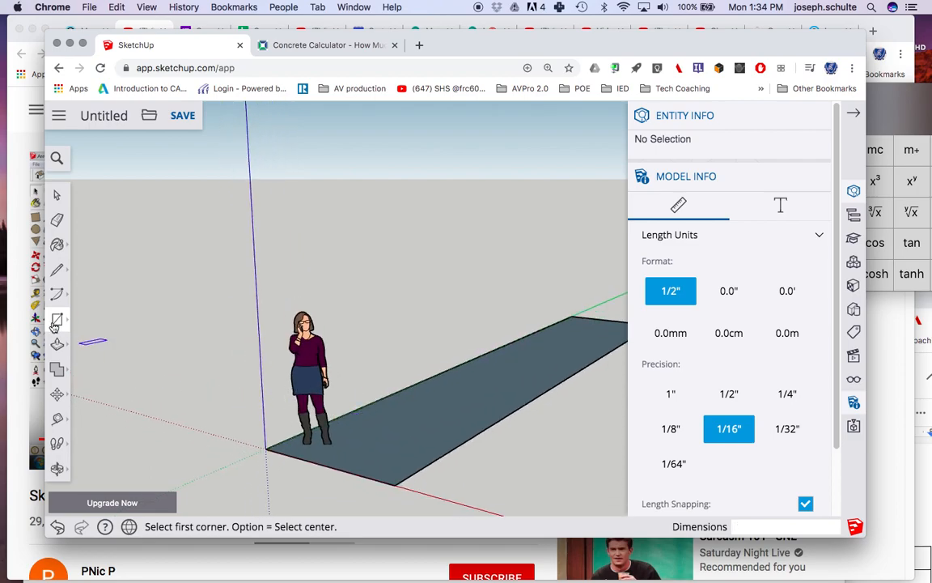
pyautogui.click(57, 344)
pyautogui.moveTo(425, 388); pyautogui.dragTo(416, 454)
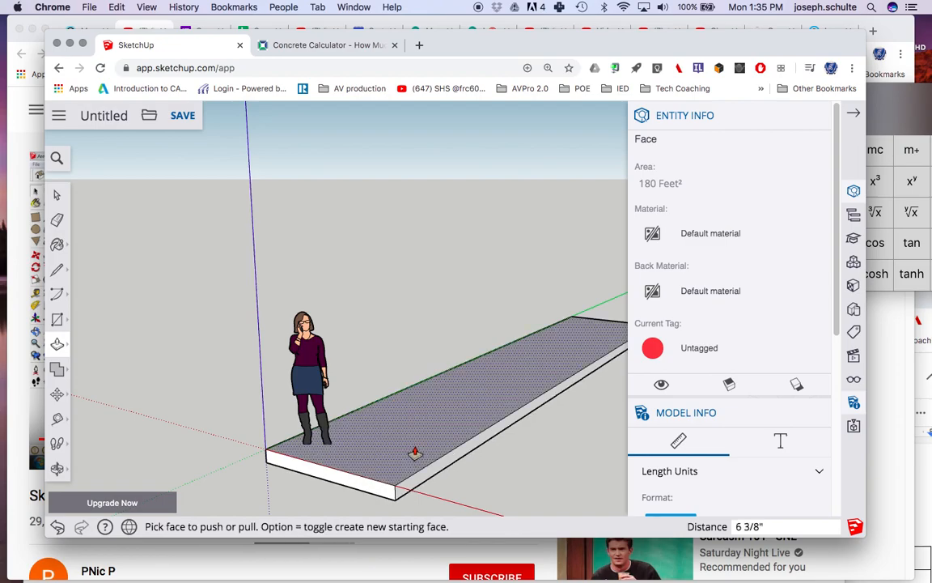
pyautogui.click(59, 530)
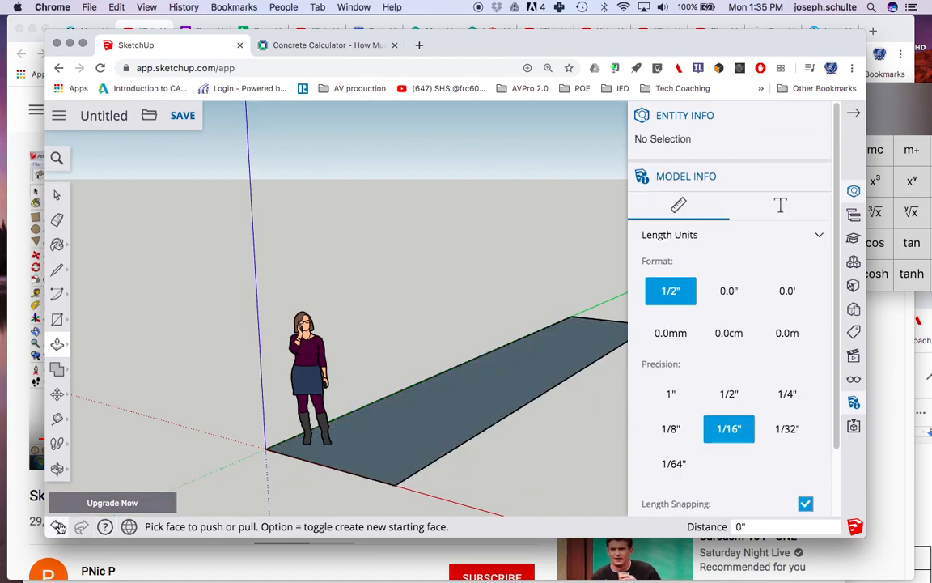
# Try giving the rectangle a 4" thickness with Push/Pull, and take the extrusion back.
pyautogui.click(57, 346)
pyautogui.moveTo(443, 426); pyautogui.dragTo(445, 444)
pyautogui.write('4')
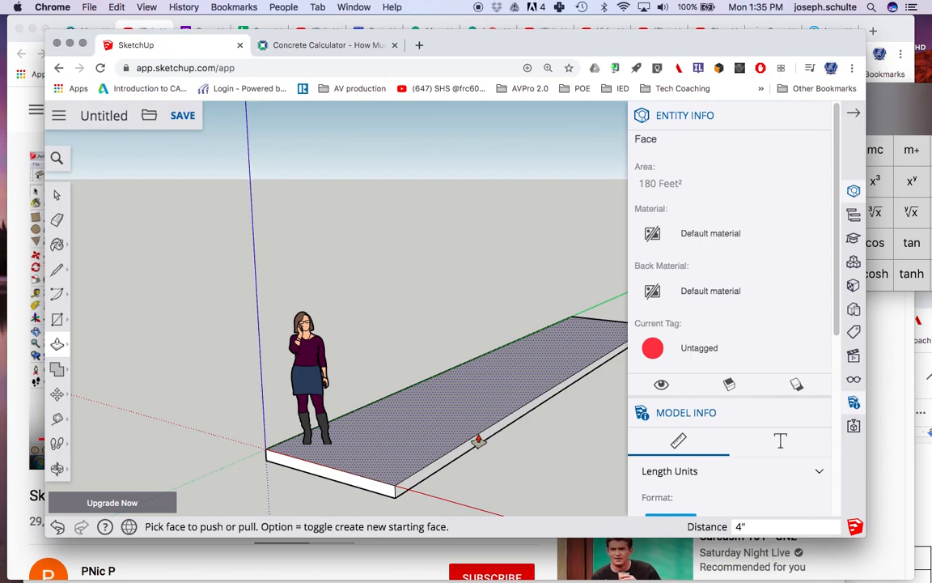
pyautogui.click(478, 439)
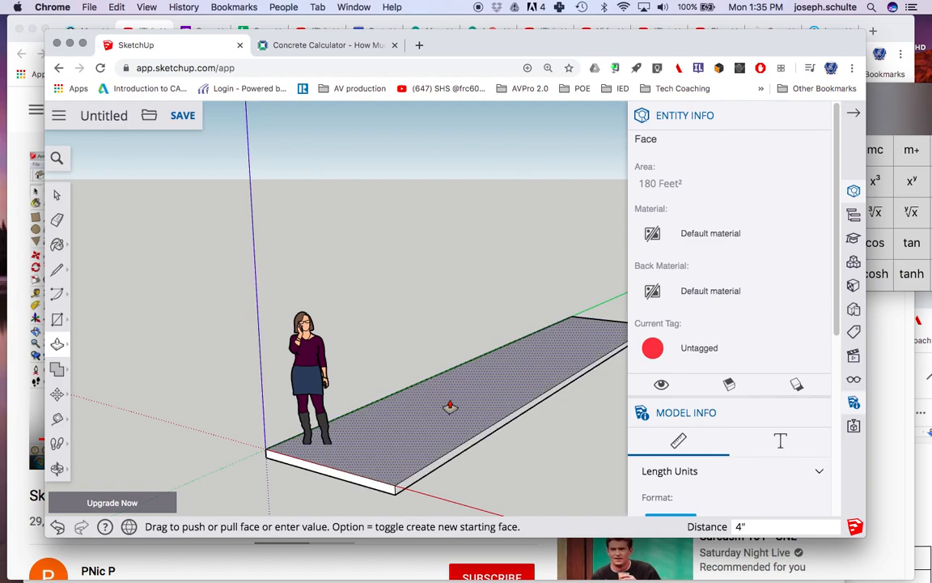
pyautogui.scroll(-3, 487, 395)
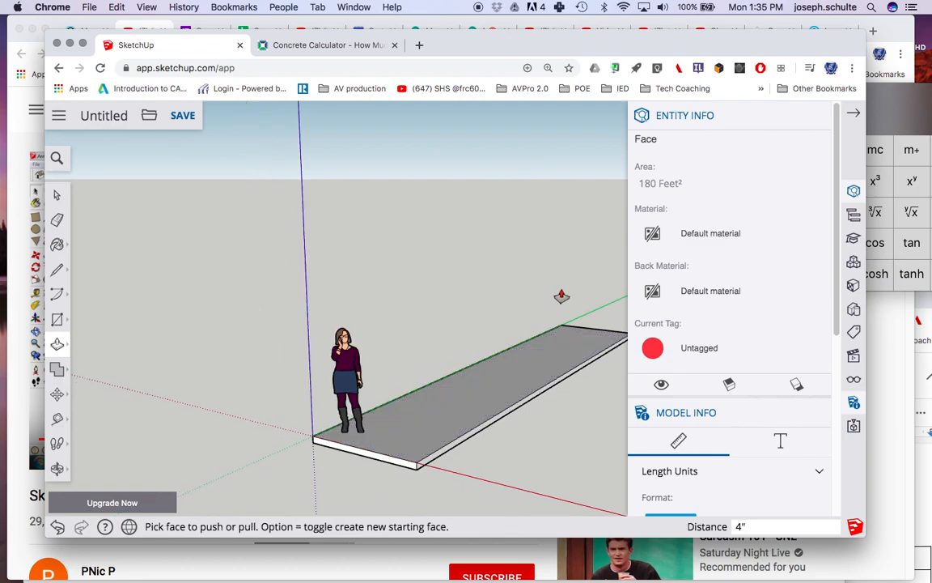
pyautogui.click(526, 368)
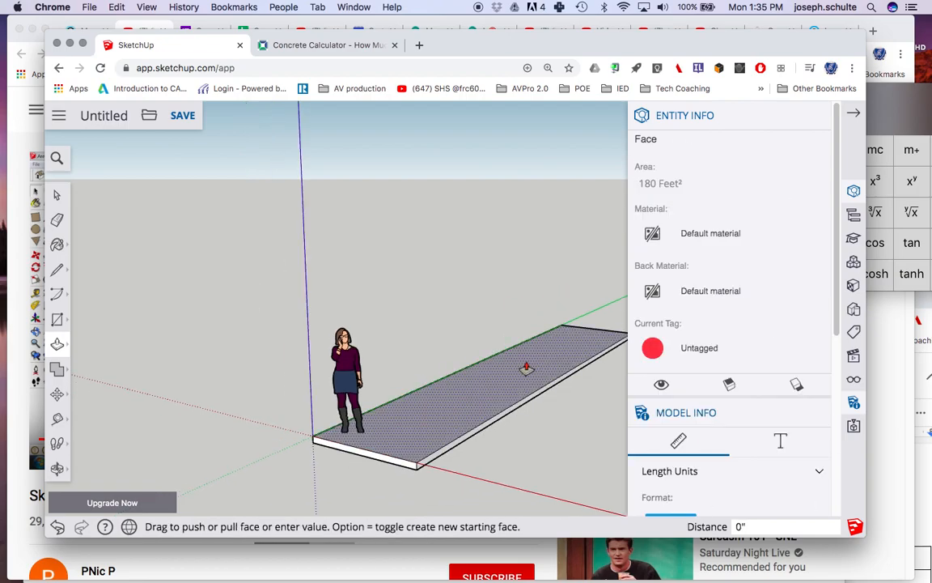
pyautogui.press('Escape')
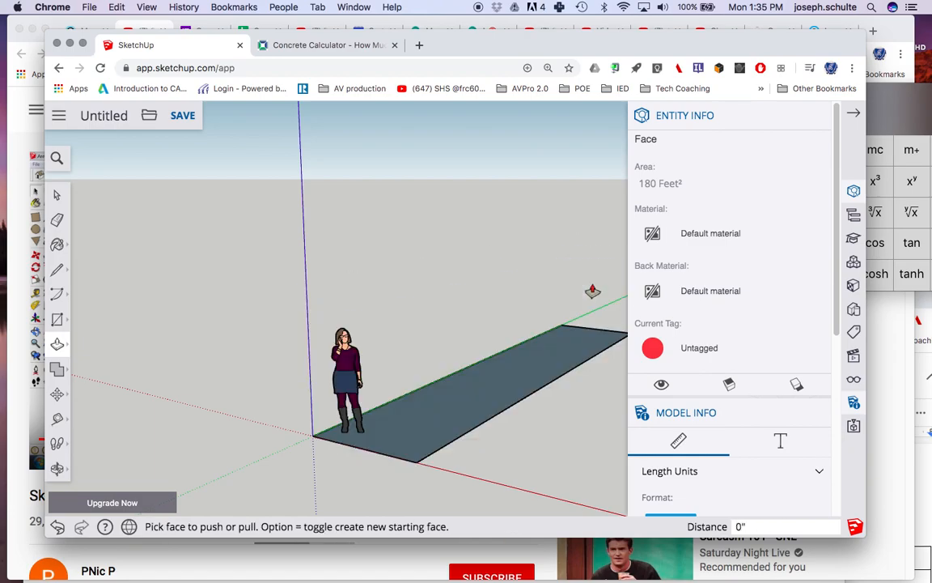
# Push the rectangle down 4" with Push/Pull to form the concrete slab.
pyautogui.click(449, 431)
pyautogui.click(458, 431)
pyautogui.write('4"')
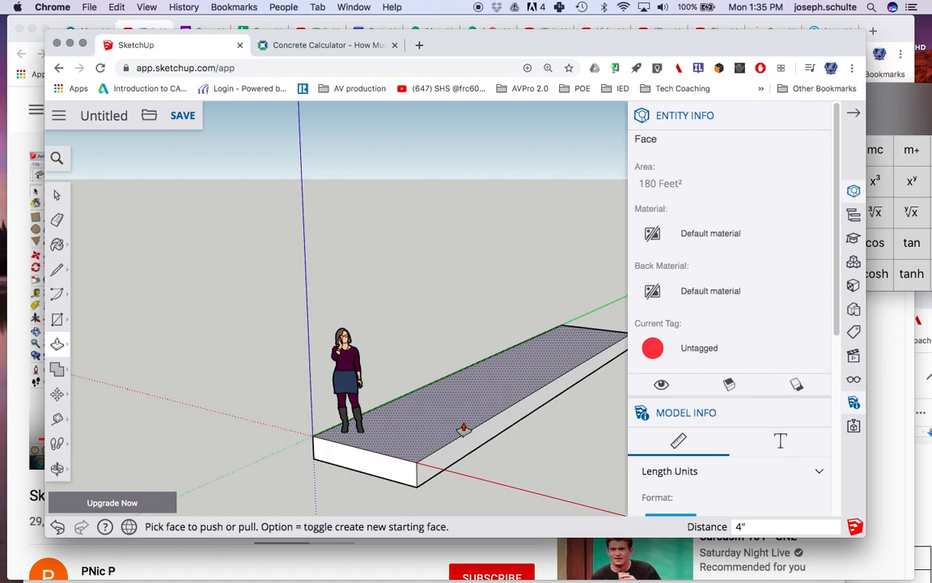
pyautogui.click(462, 429)
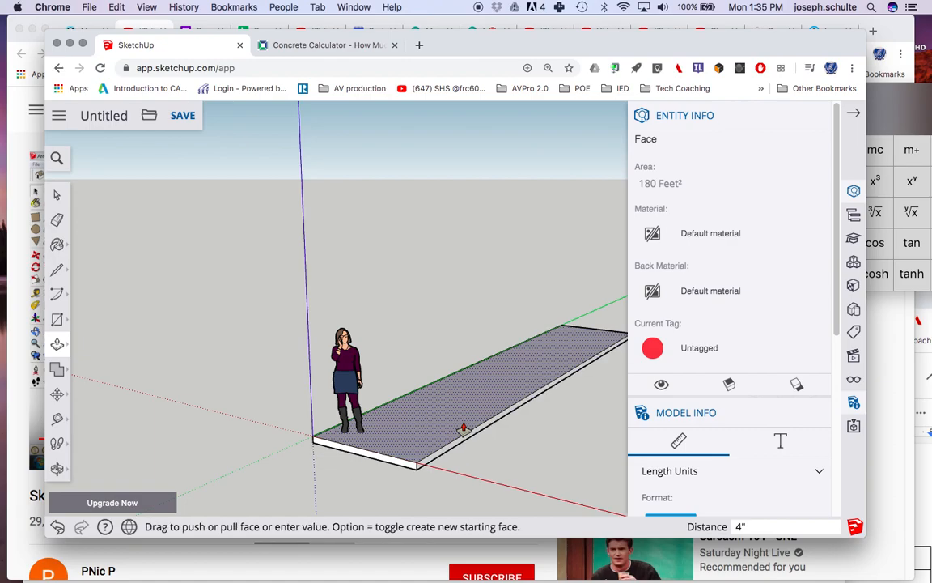
# Select the slab's top face and check its area in the entity information.
pyautogui.click(62, 193)
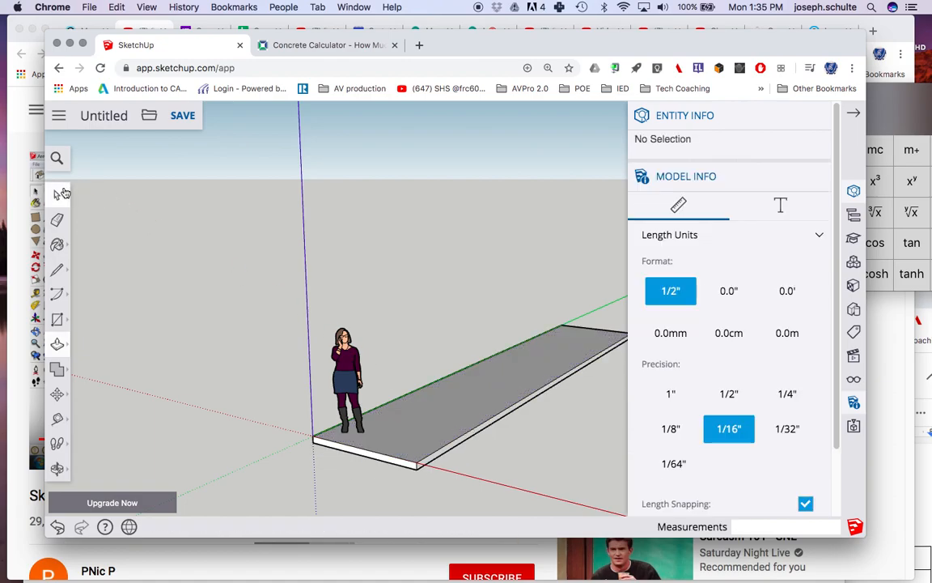
pyautogui.click(482, 397)
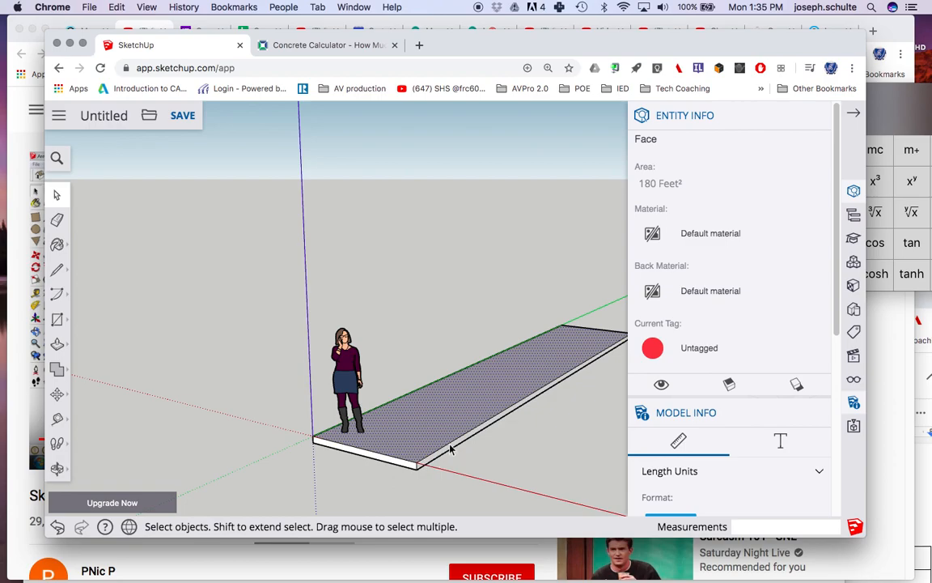
pyautogui.scroll(-3, 486, 431)
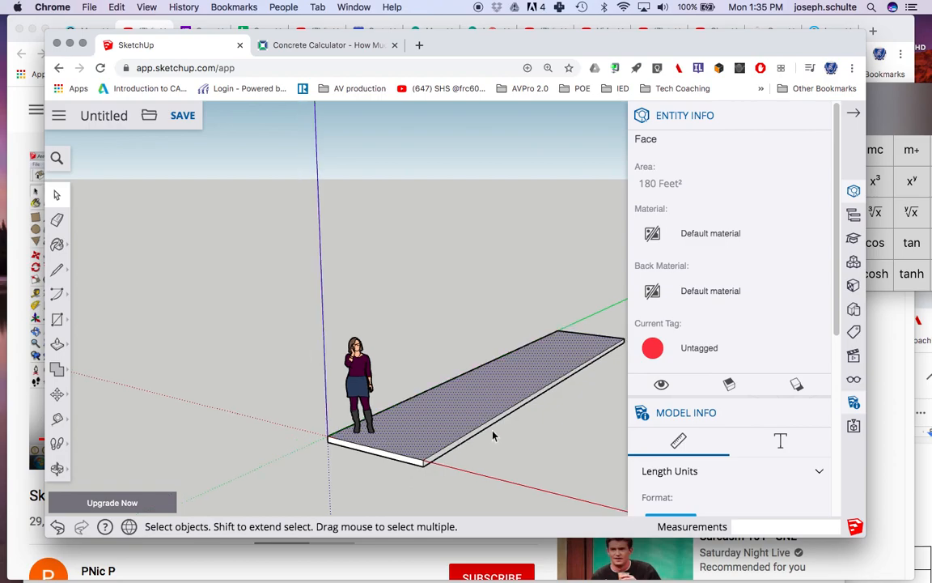
pyautogui.scroll(2, 571, 399)
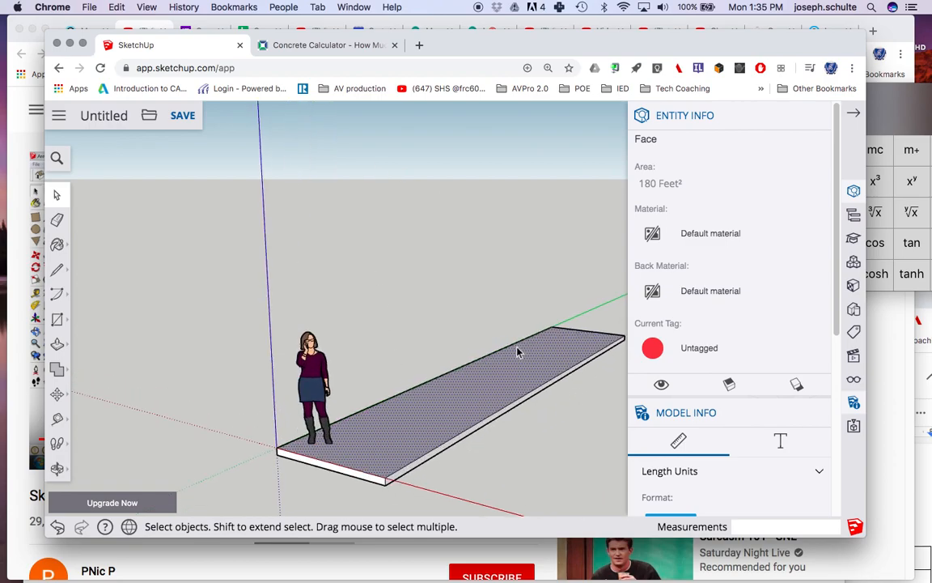
# Delete the standing person figure from the model.
pyautogui.click(311, 372)
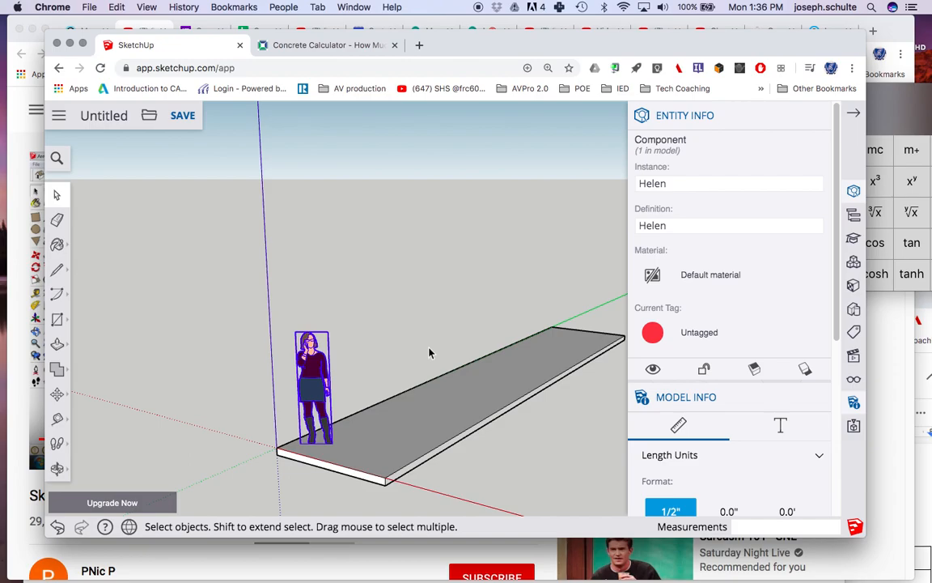
pyautogui.press('Delete')
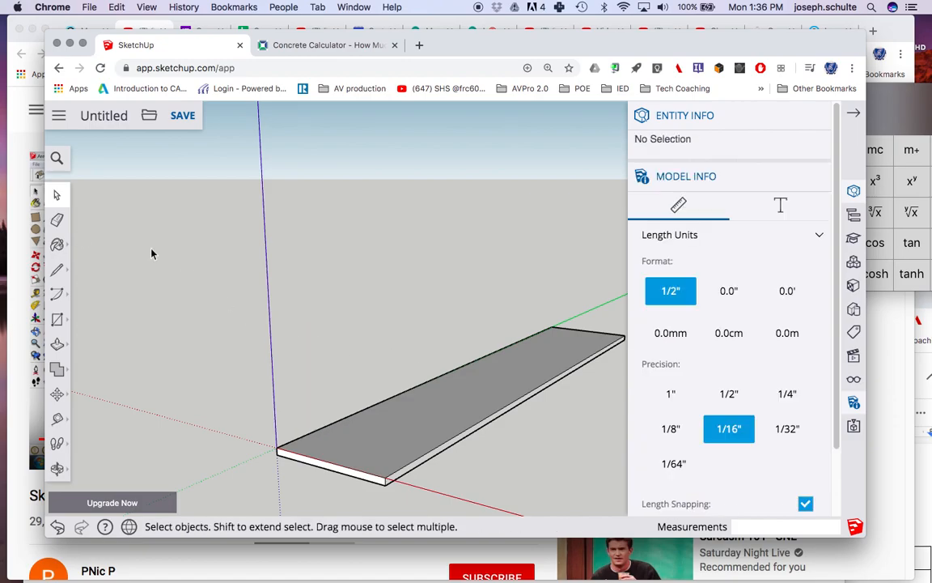
# Select all faces and edges of the slab and make them a component with the default name and no gluing.
pyautogui.moveTo(209, 277); pyautogui.dragTo(631, 511)
pyautogui.scroll(3, 536, 431)
pyautogui.scroll(-3, 540, 432)
pyautogui.scroll(-3, 558, 433)
pyautogui.scroll(-3, 161, 381)
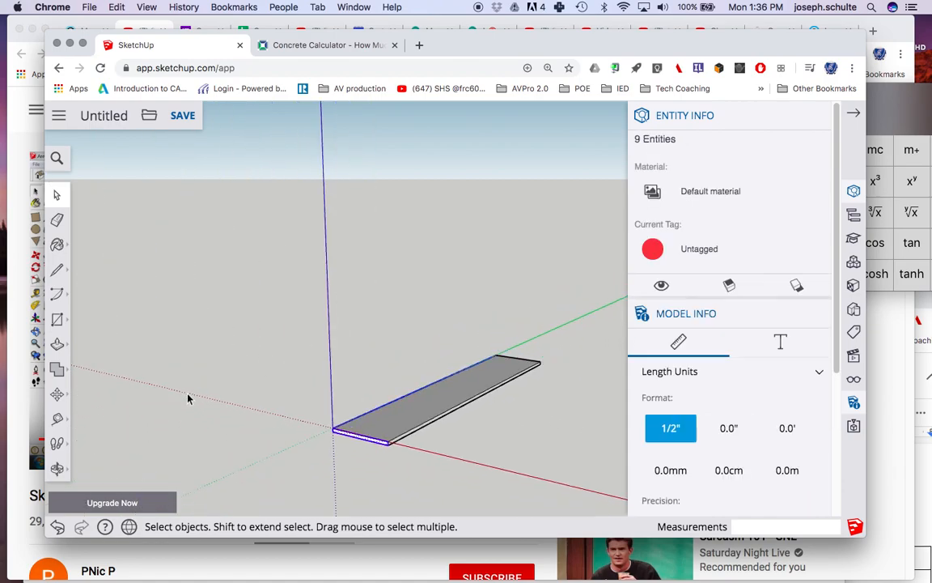
pyautogui.scroll(-2, 181, 354)
pyautogui.scroll(3, 299, 408)
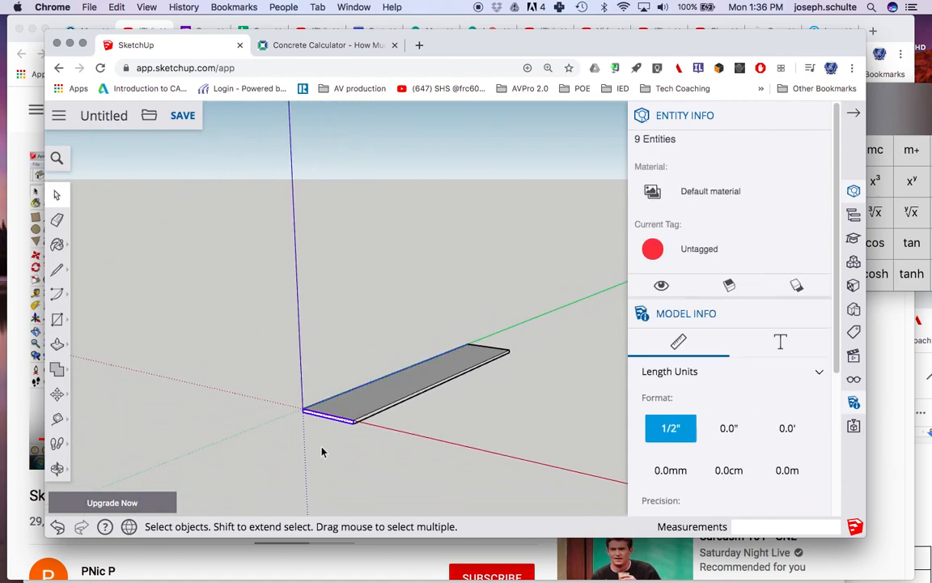
pyautogui.moveTo(231, 226); pyautogui.dragTo(550, 466)
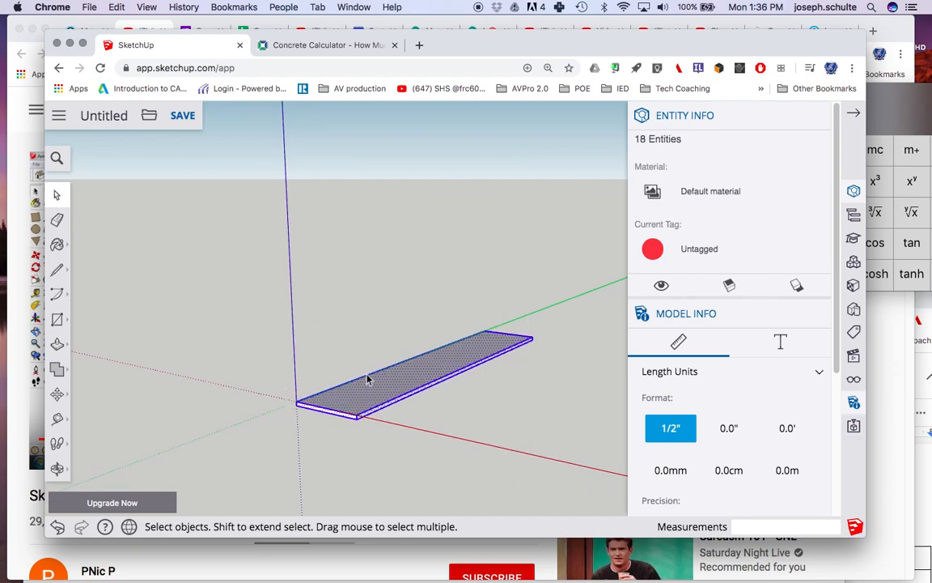
pyautogui.rightClick(389, 387)
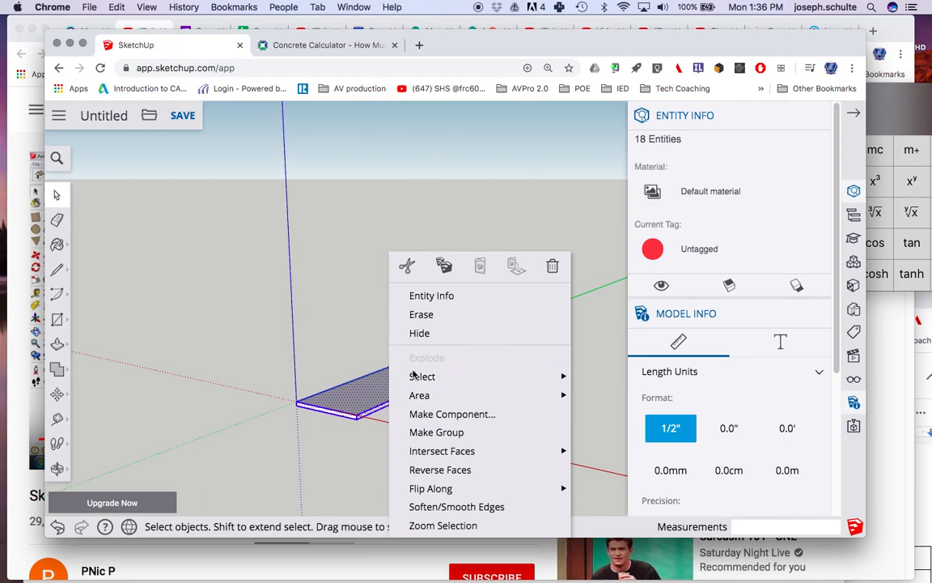
pyautogui.click(415, 413)
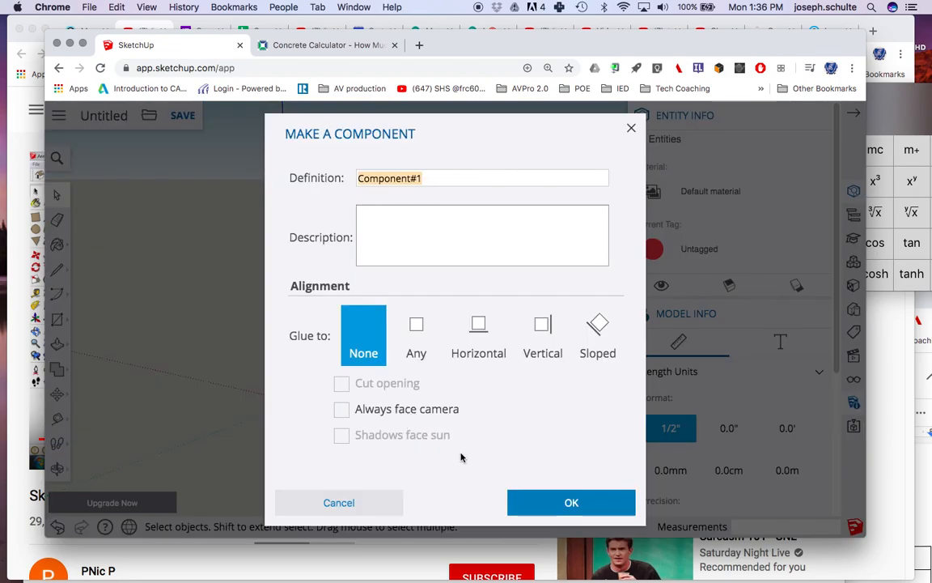
pyautogui.click(544, 503)
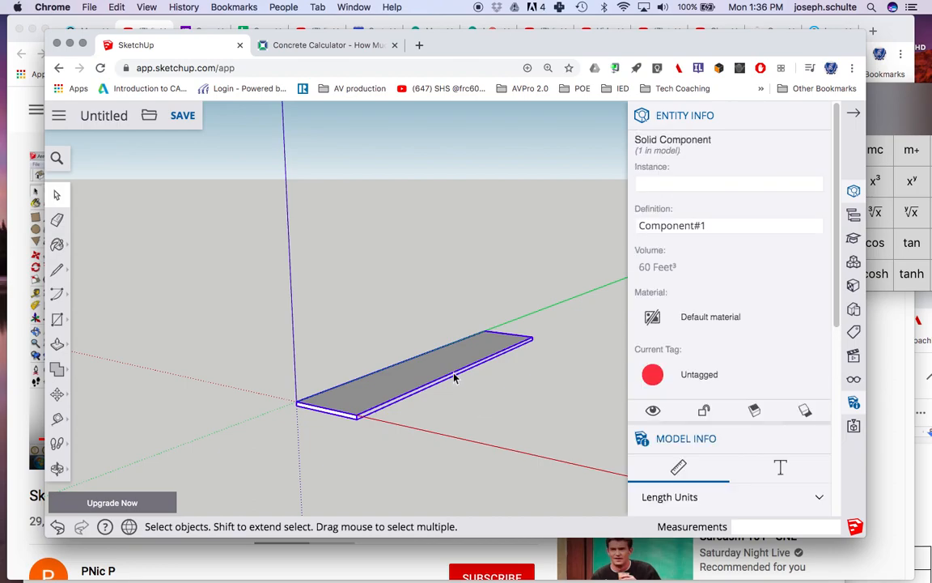
# Select the slab component and check its volume in the entity information.
pyautogui.moveTo(208, 285); pyautogui.dragTo(550, 458)
pyautogui.click(430, 414)
pyautogui.click(422, 380)
pyautogui.click(675, 145)
# Switch to the ConcreteNetwork calculator and calculate the concrete for a slab 4 inches thick, 6 feet wide and 30 feet long.
pyautogui.moveTo(499, 48)
pyautogui.mouseDown()
pyautogui.moveTo(541, 148)
pyautogui.moveTo(529, 68)
pyautogui.mouseUp()
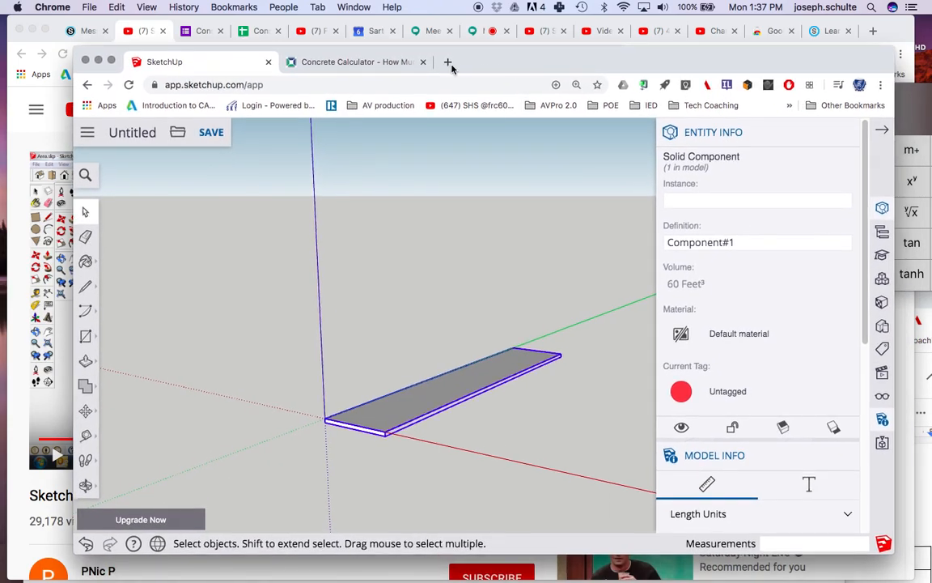
pyautogui.click(381, 60)
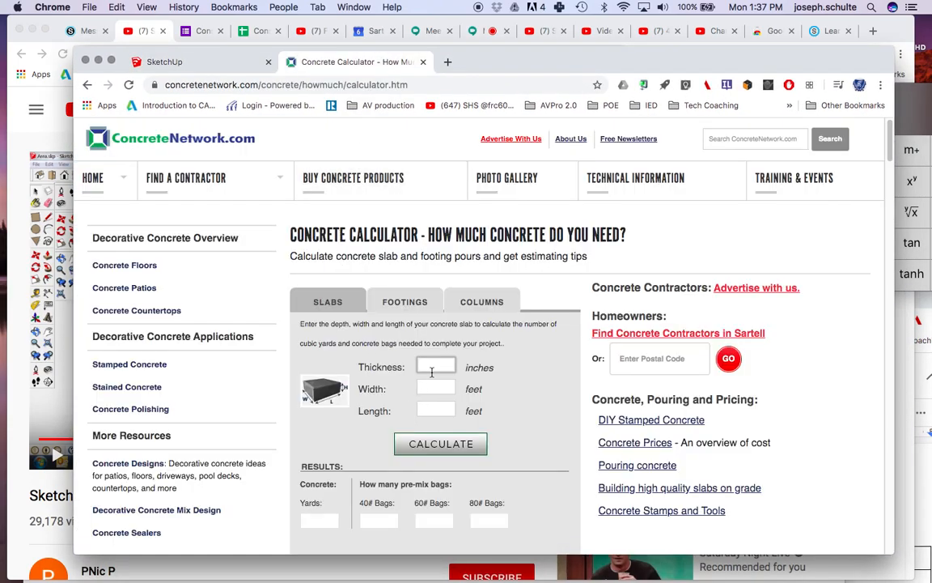
pyautogui.write('4')
pyautogui.press('Tab')
pyautogui.write('6')
pyautogui.press('Tab')
pyautogui.write('30')
pyautogui.click(427, 444)
pyautogui.scroll(-5, 427, 443)
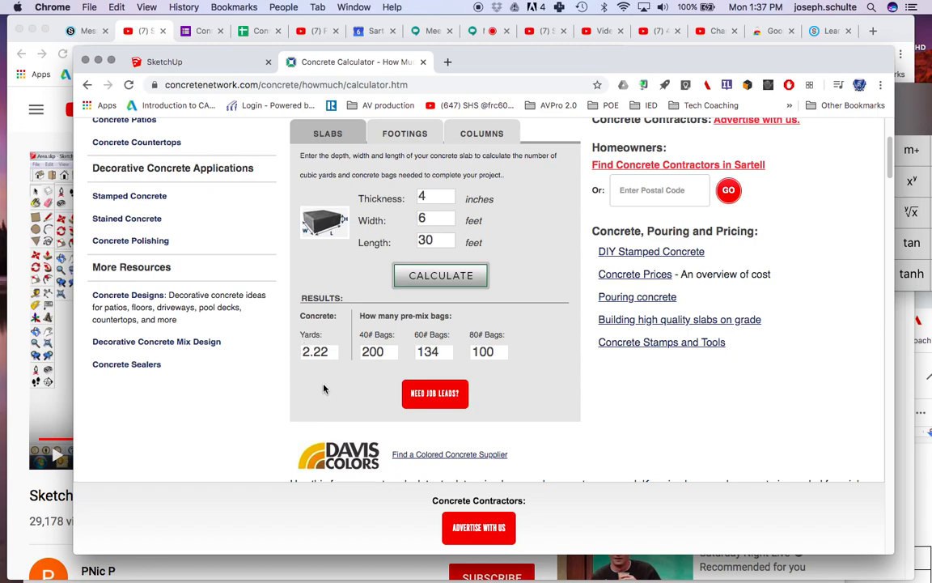
# Arrange the browser and Calculator windows so both are reachable, and return to the SketchUp slab model.
pyautogui.moveTo(495, 67); pyautogui.dragTo(485, 136)
pyautogui.moveTo(882, 93); pyautogui.dragTo(576, 95)
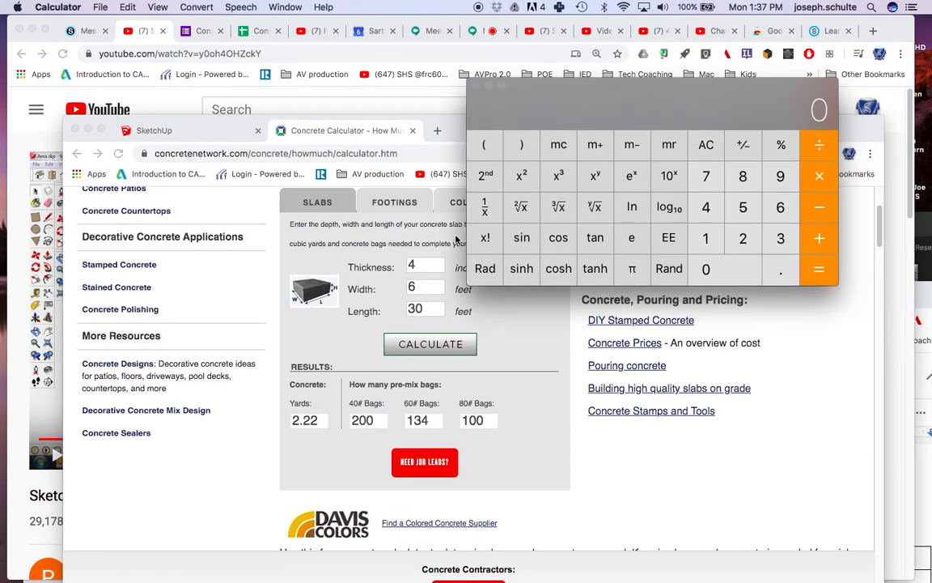
pyautogui.click(196, 135)
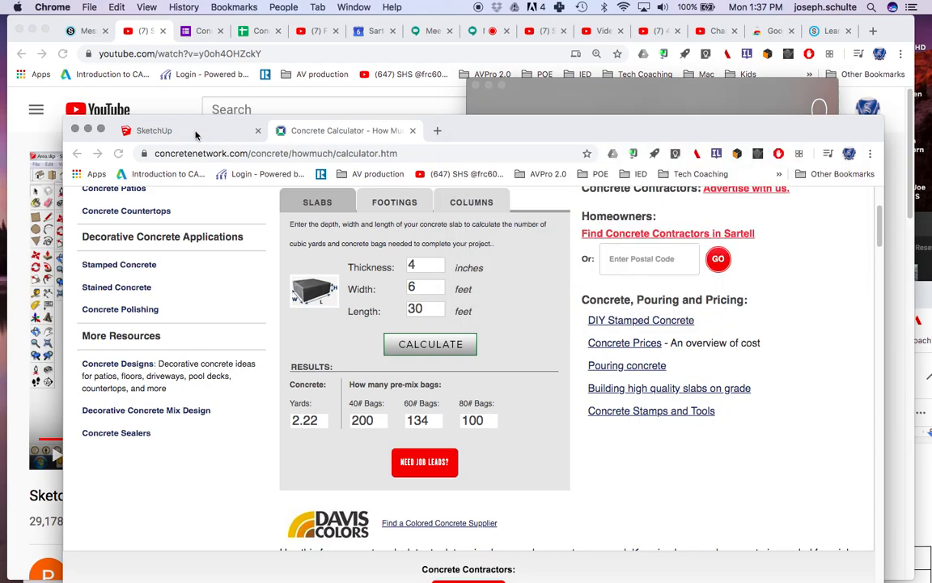
pyautogui.click(196, 133)
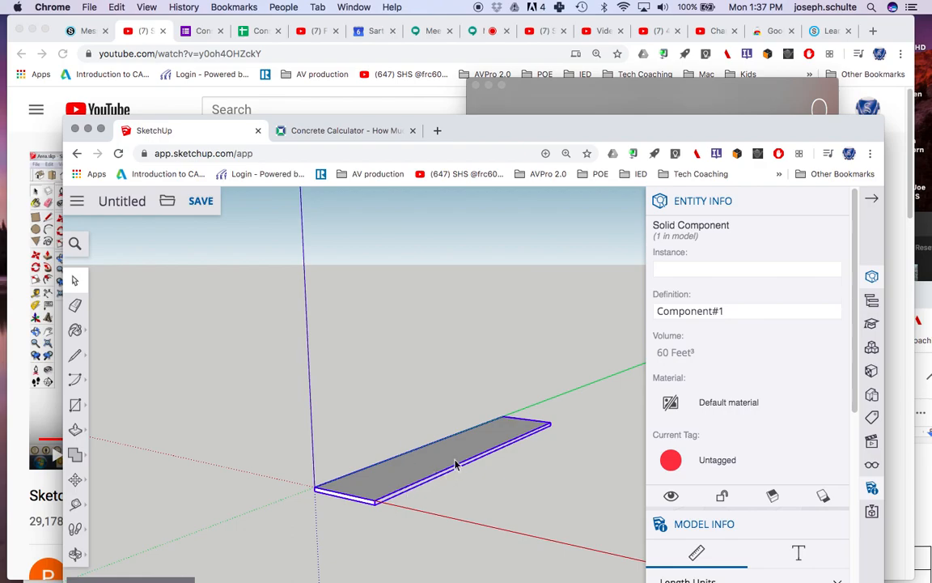
# Switch to Calculator and divide the slab's area of 180 by 80.
pyautogui.click(600, 86)
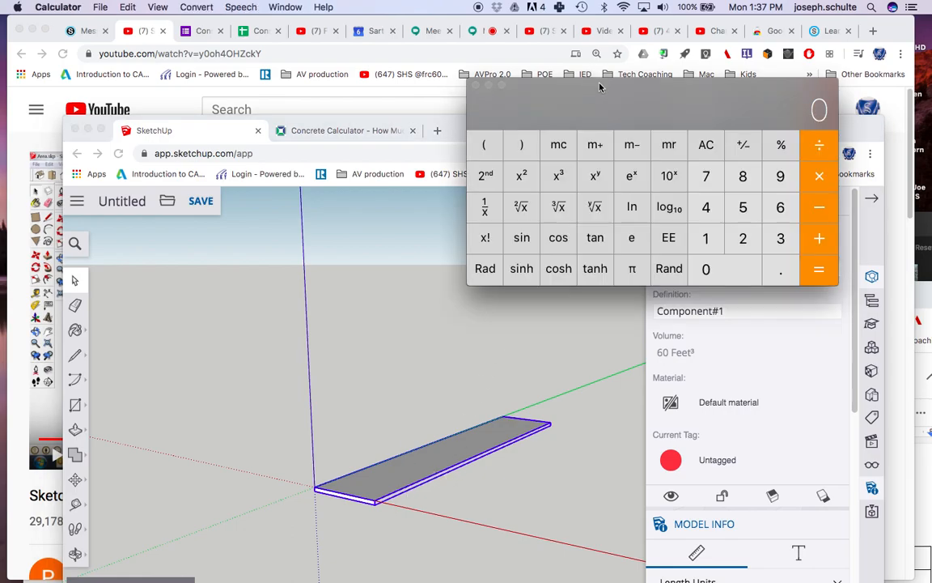
pyautogui.click(705, 238)
pyautogui.click(706, 238)
pyautogui.click(705, 144)
pyautogui.click(705, 236)
pyautogui.click(741, 176)
pyautogui.click(706, 269)
pyautogui.click(818, 146)
pyautogui.click(743, 177)
pyautogui.click(707, 270)
pyautogui.click(820, 270)
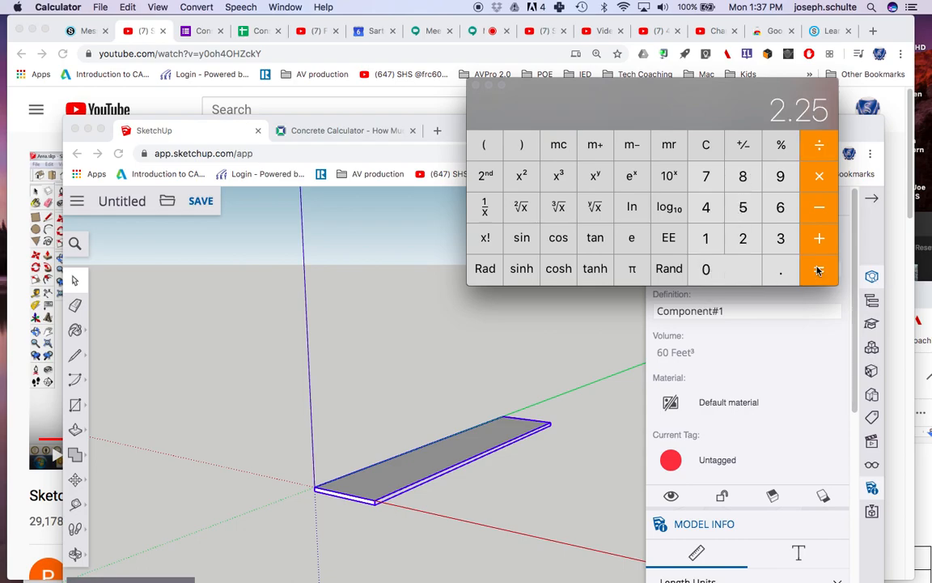
# Review the ConcreteNetwork slab results again, return to the SketchUp model and restore the browser window's position.
pyautogui.click(292, 129)
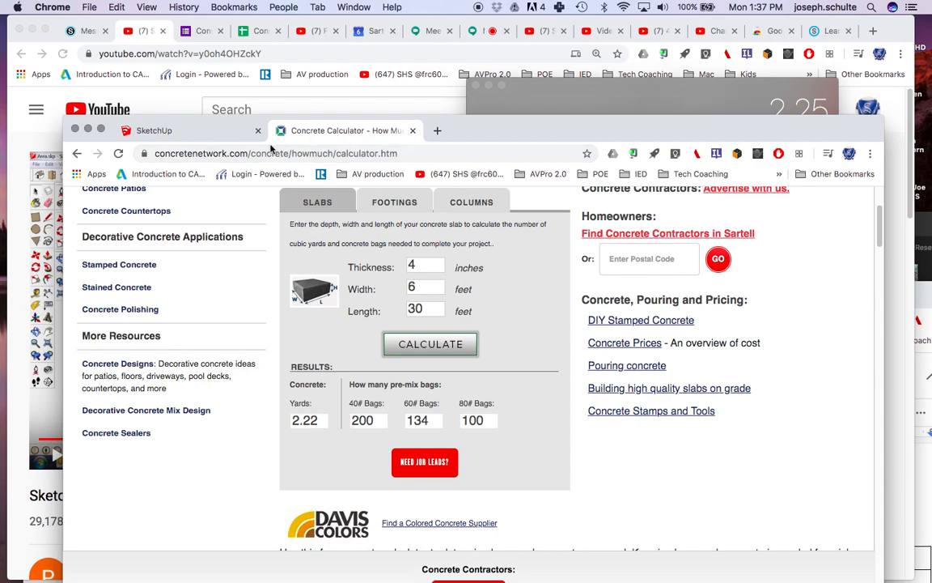
pyautogui.click(177, 134)
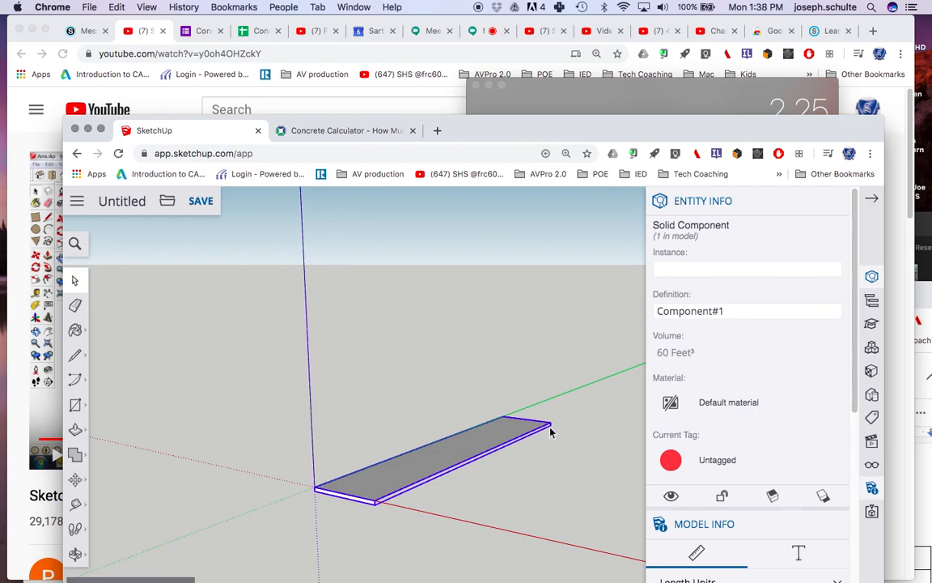
pyautogui.moveTo(479, 124)
pyautogui.mouseDown()
pyautogui.moveTo(462, 63)
pyautogui.moveTo(474, 152)
pyautogui.moveTo(477, 141)
pyautogui.mouseUp()
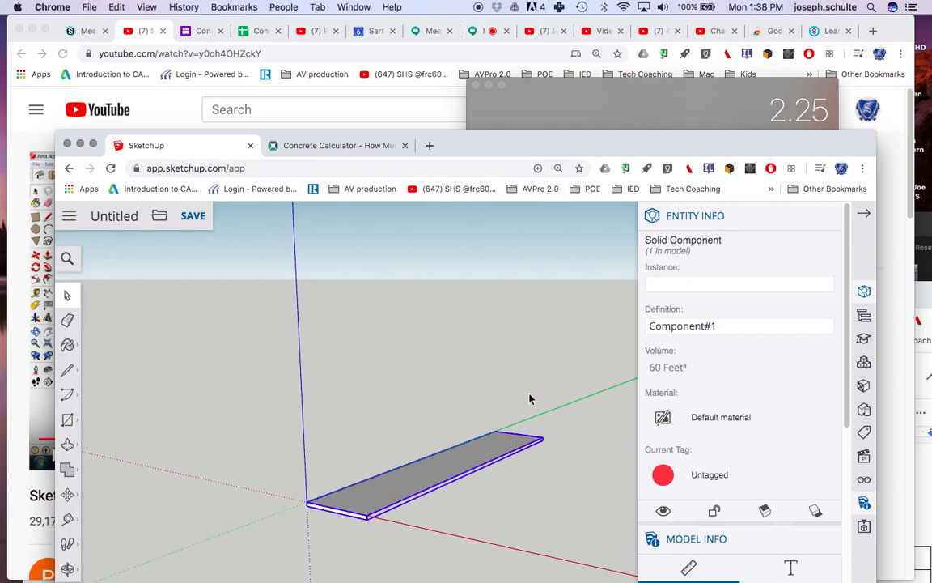
pyautogui.moveTo(483, 139); pyautogui.dragTo(471, 42)
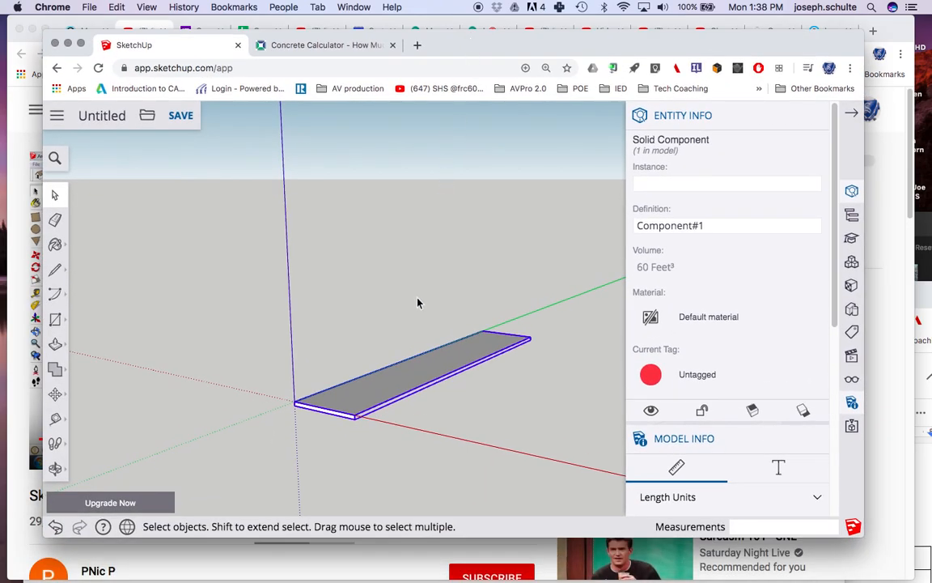